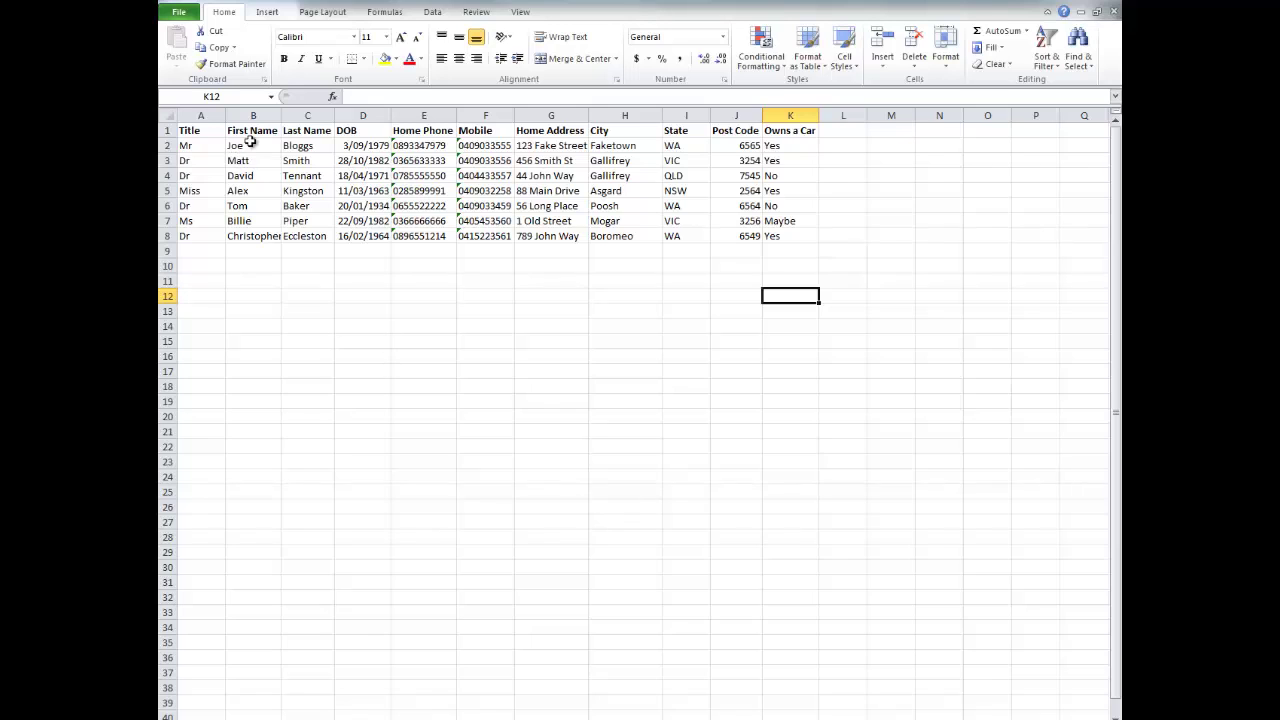
Review the First Name and Last Name columns of the 7-person Excel contact list, then switch to Mercury
drag(253, 131, 265, 221)
drag(305, 131, 303, 207)
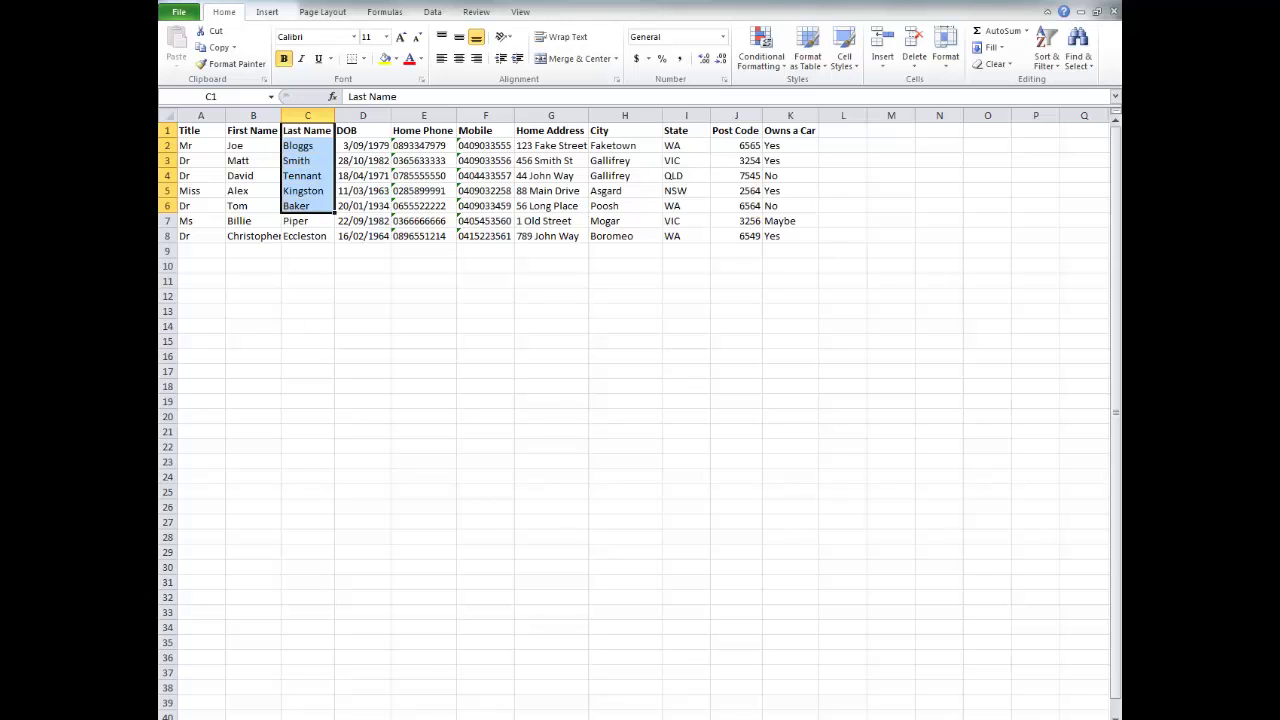
key(alt+Tab)
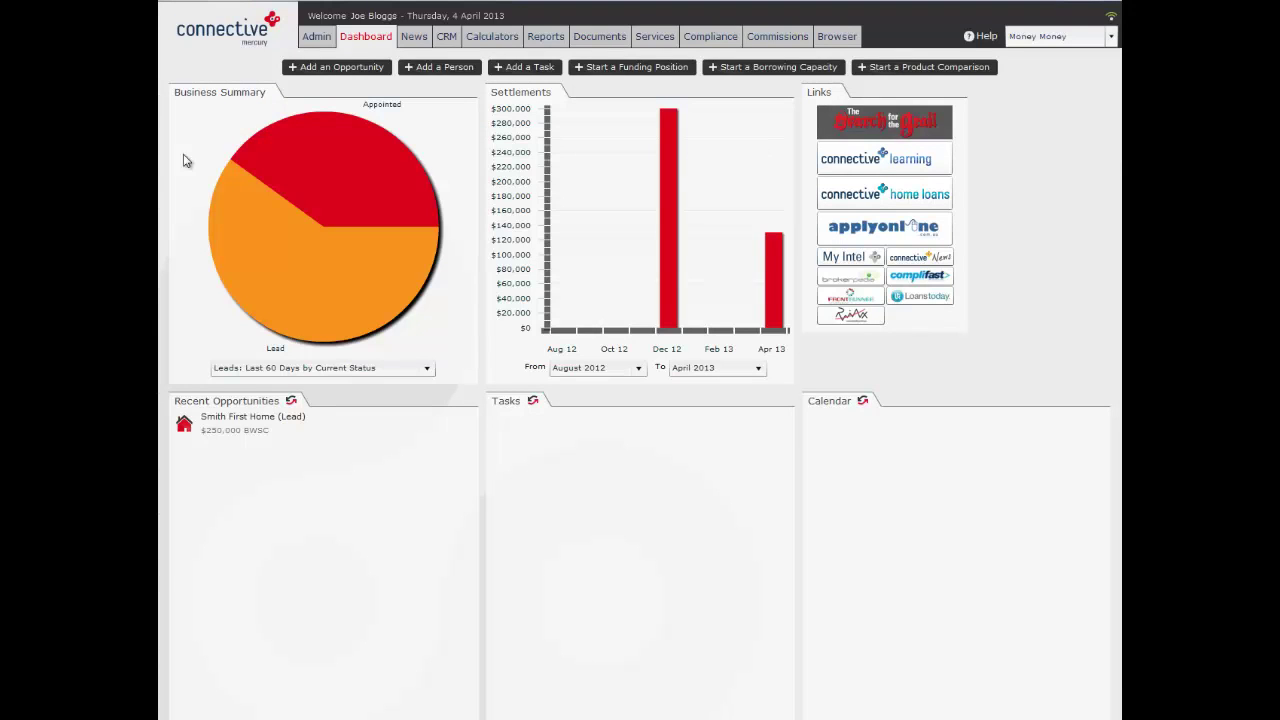
Go to the CRM Settings page in Mercury's Admin area
click(310, 37)
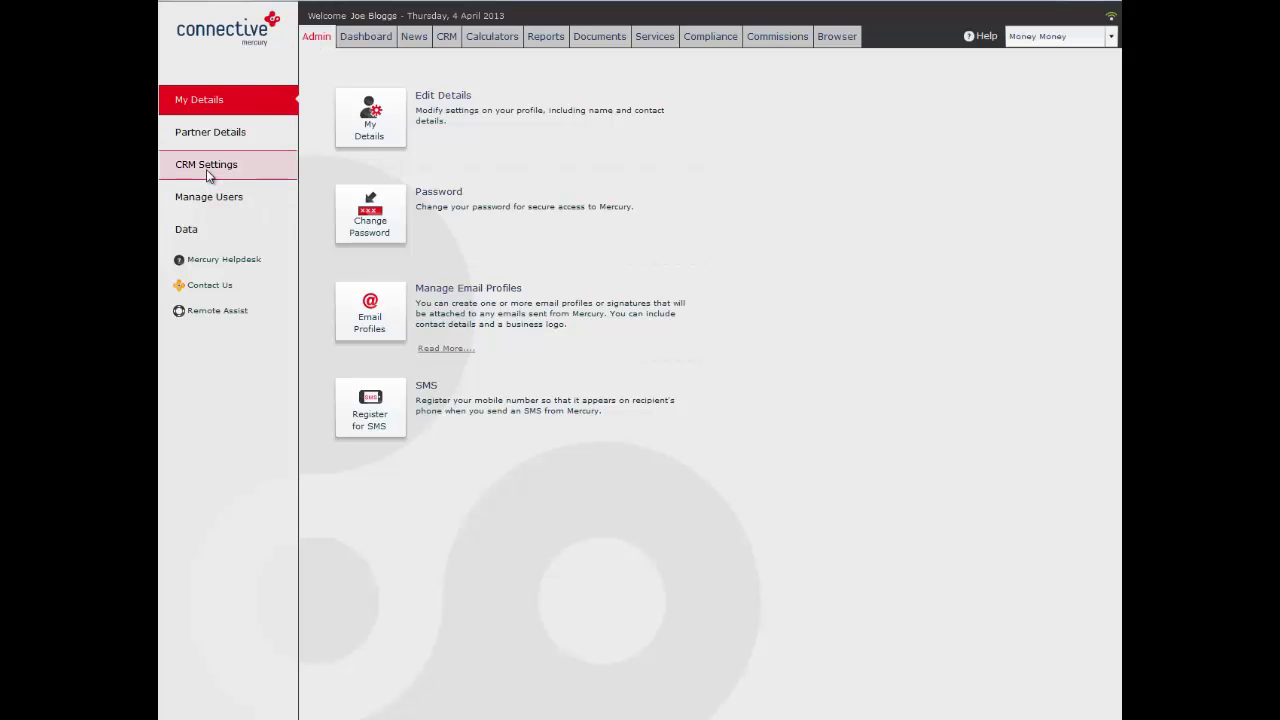
click(209, 176)
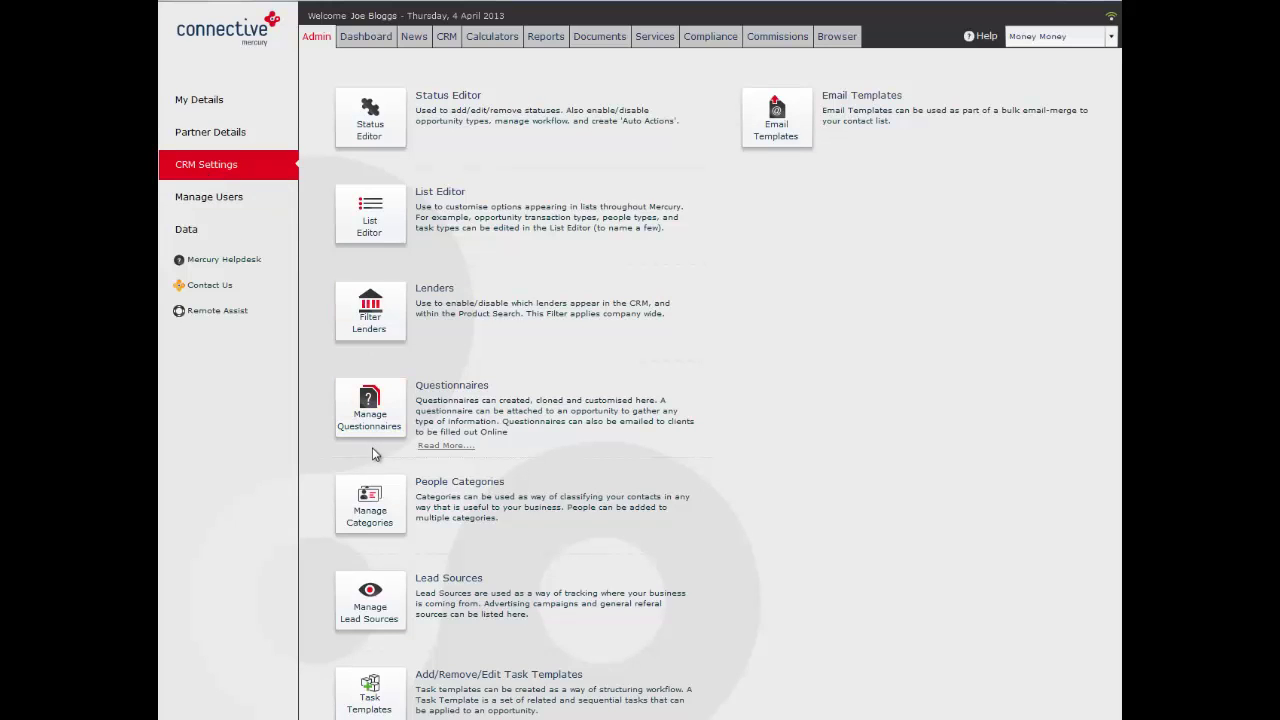
Add a people category named 'Data Import' and close the categories manager
click(371, 514)
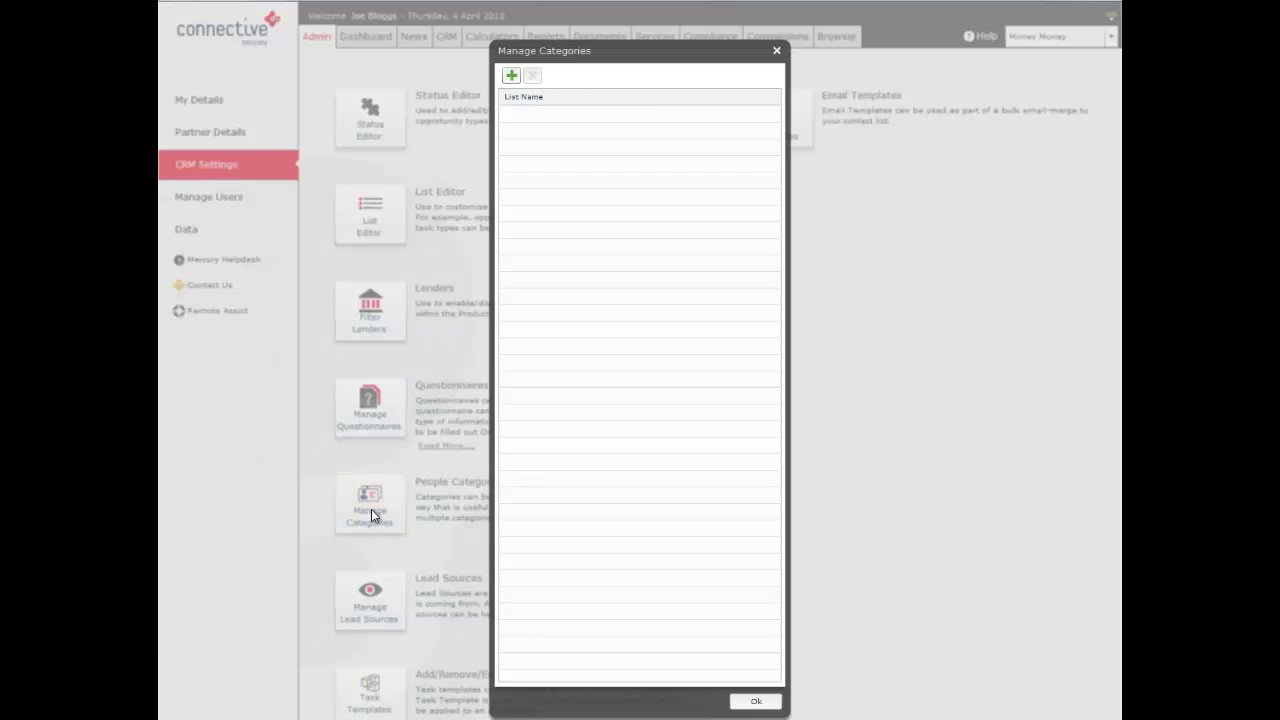
click(511, 76)
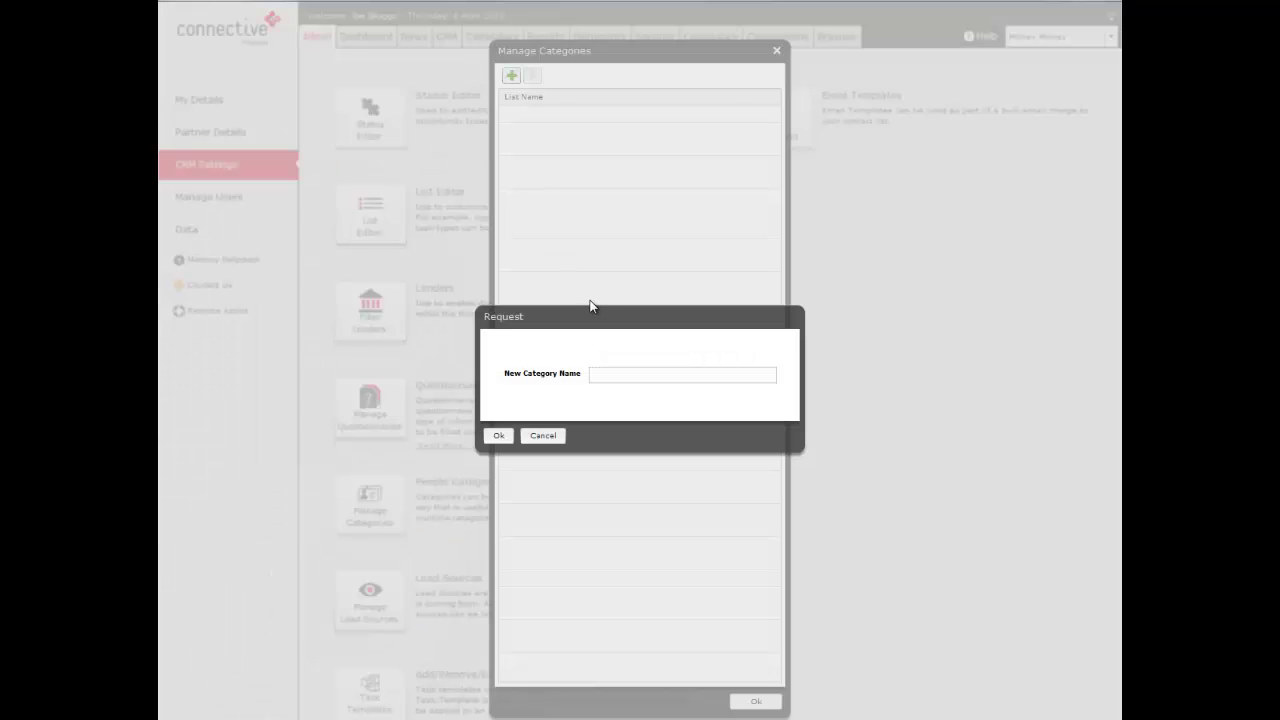
click(632, 376)
text(Data)
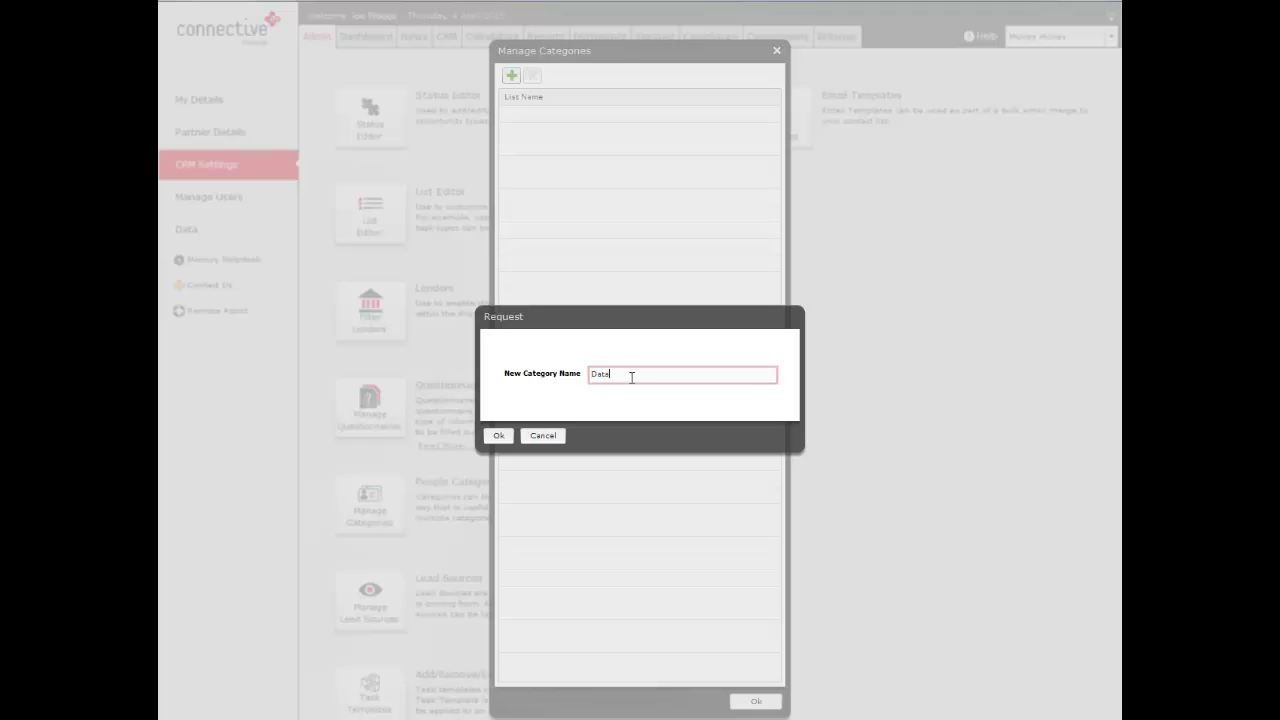
text( Import)
click(498, 435)
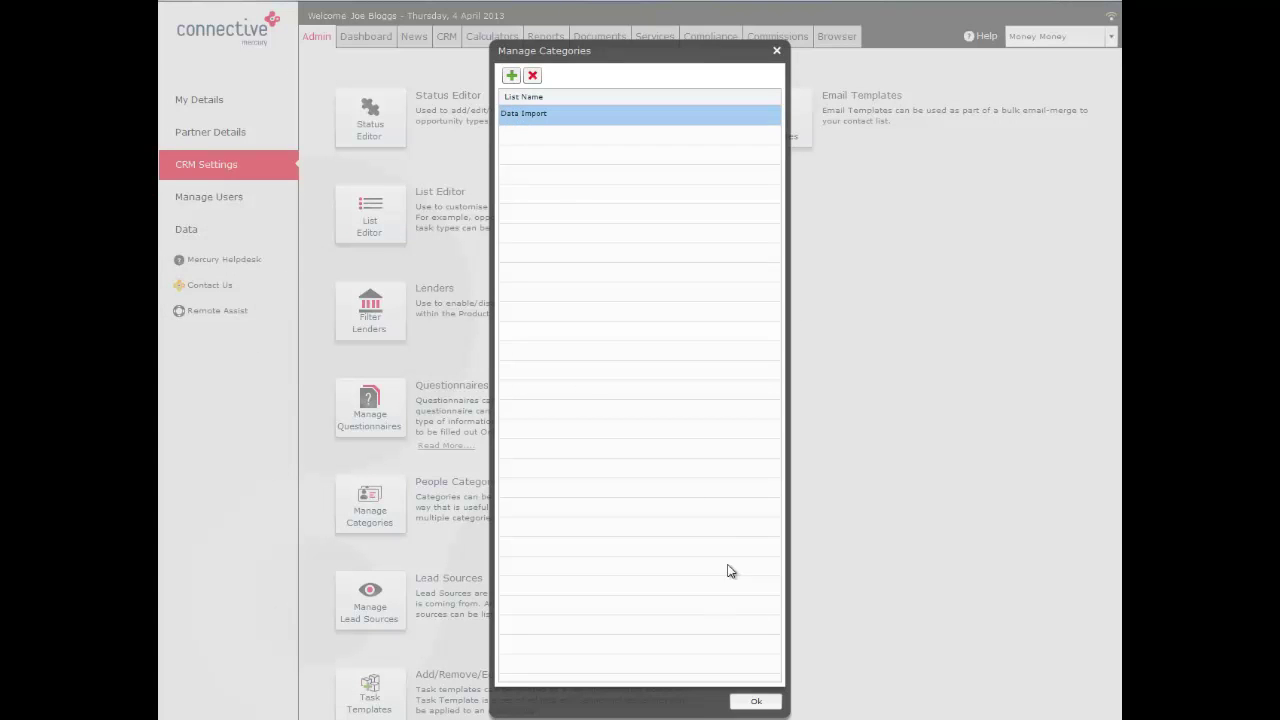
click(758, 701)
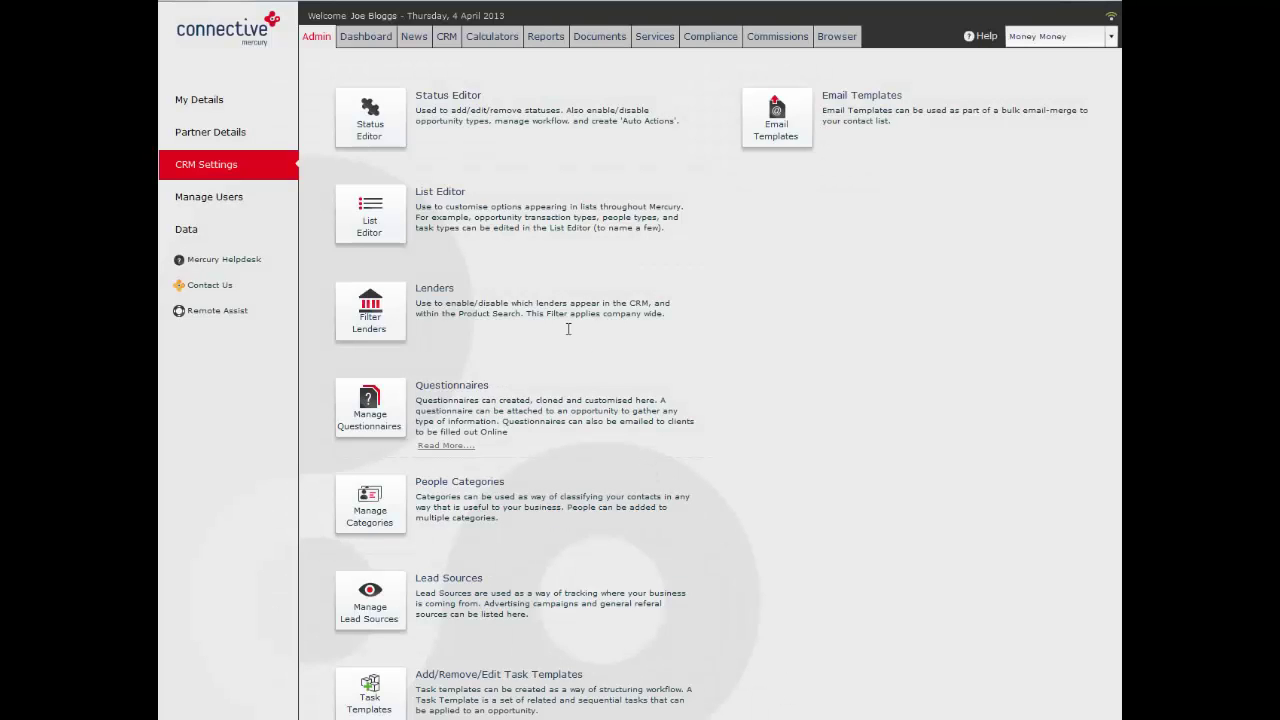
From the Admin Data page, start Import Contacts and browse for the document to upload
click(194, 233)
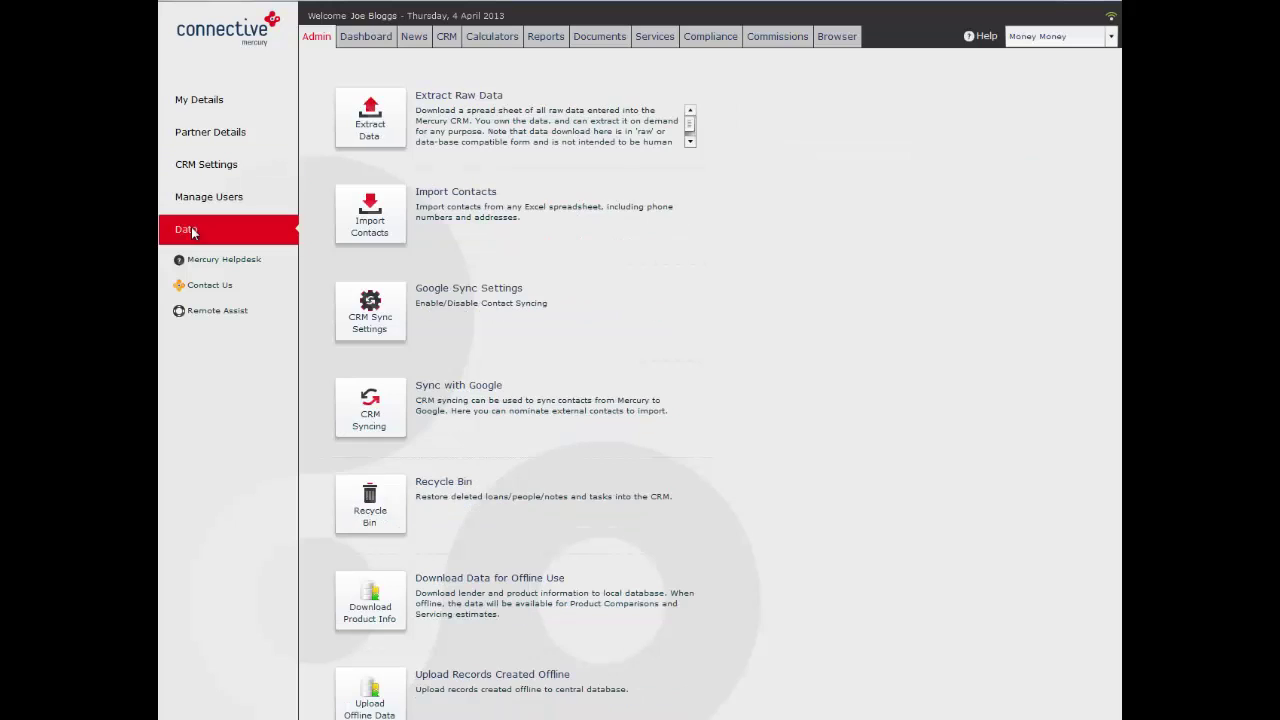
click(386, 222)
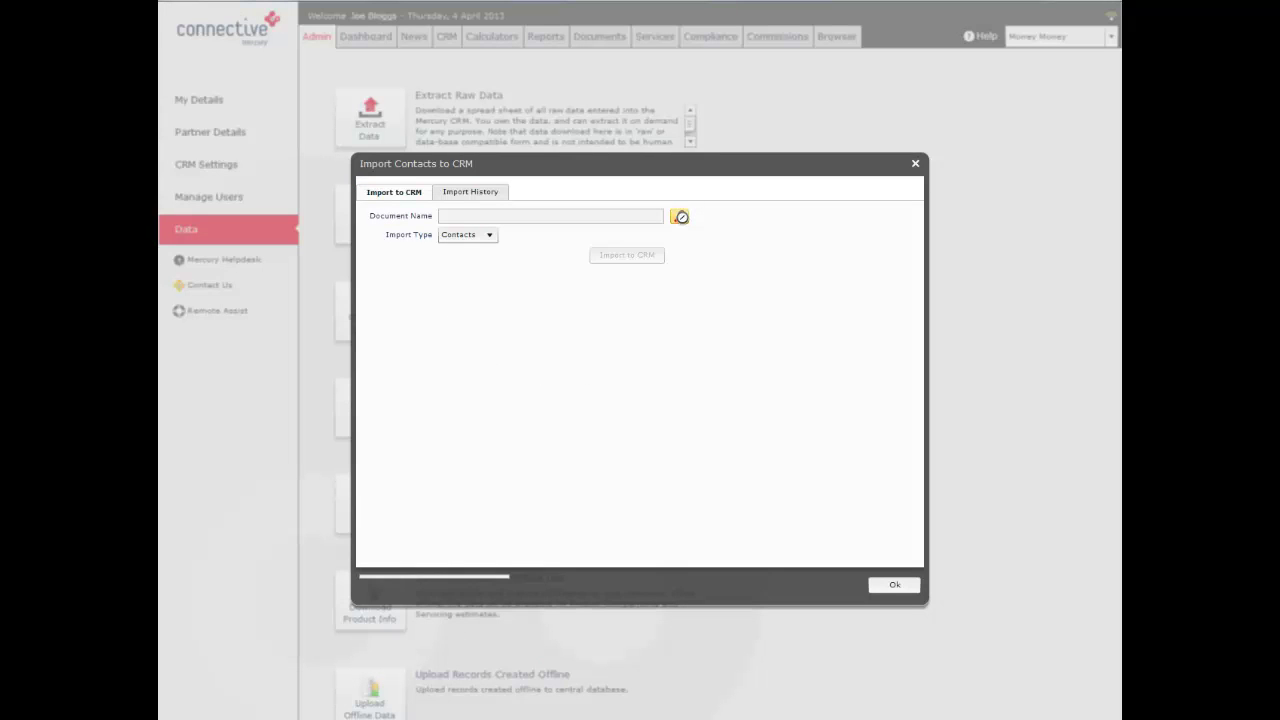
click(680, 217)
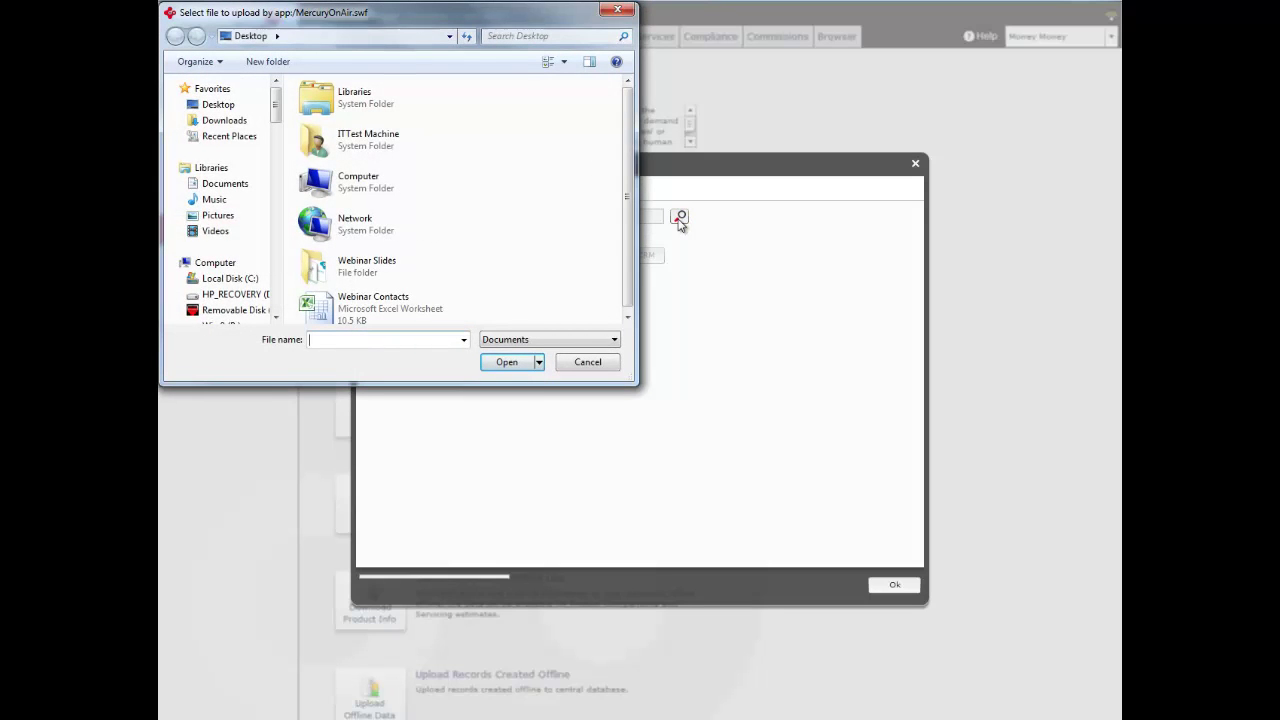
Choose the Webinar Contacts workbook on the Desktop as the import file
scroll(588, 281, down, 1)
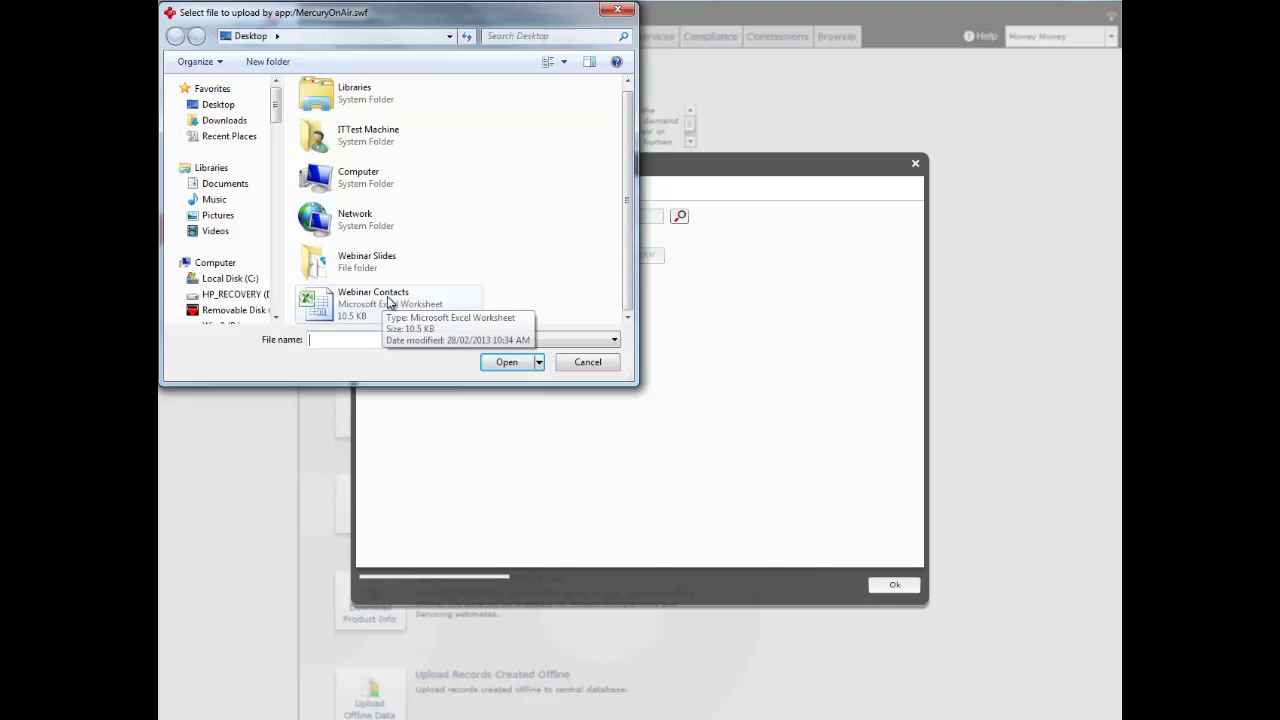
click(346, 305)
click(507, 363)
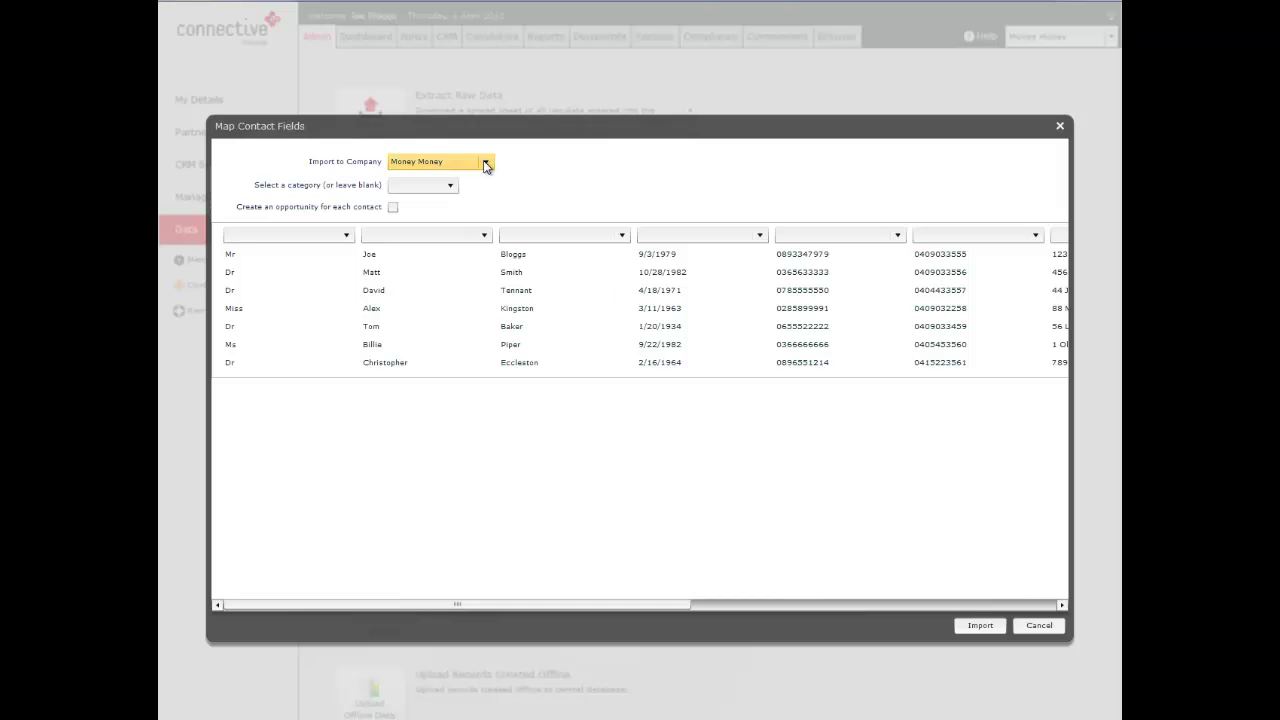
Check the import company and assign the incoming contacts to the Data Import category
click(485, 165)
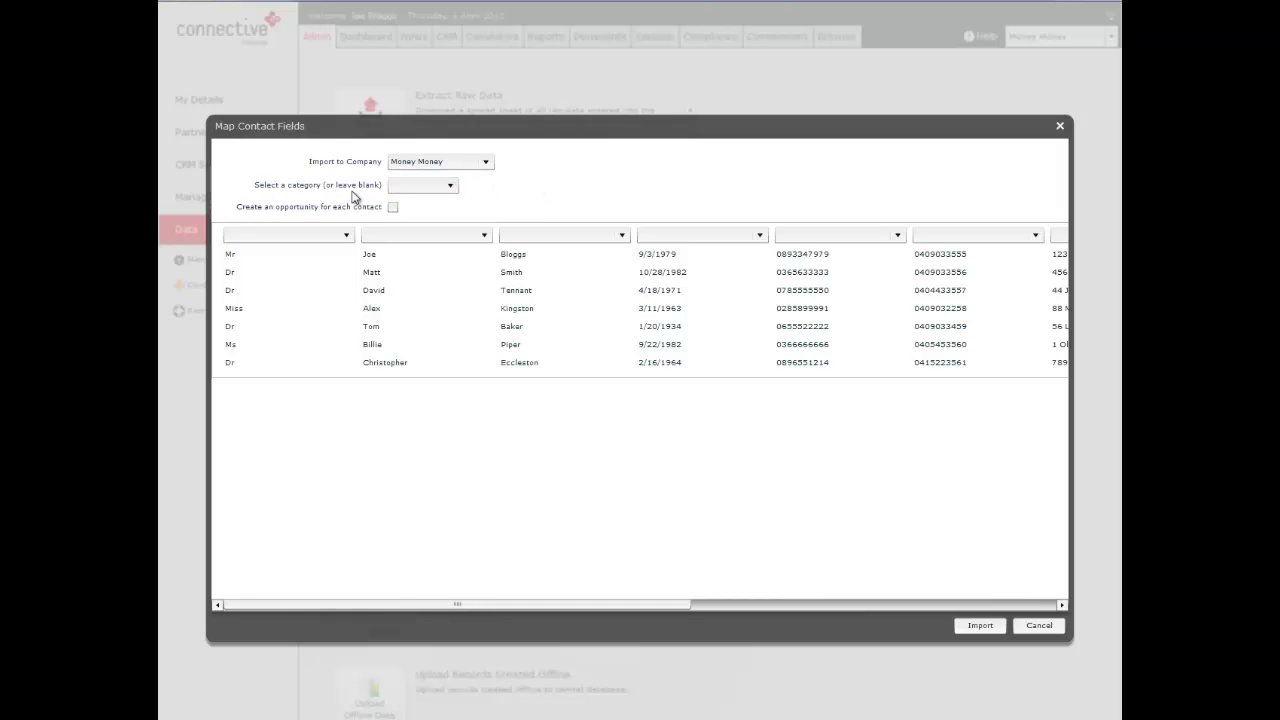
click(451, 186)
Map the first three spreadsheet columns to Title, First Name and Last Name
click(346, 236)
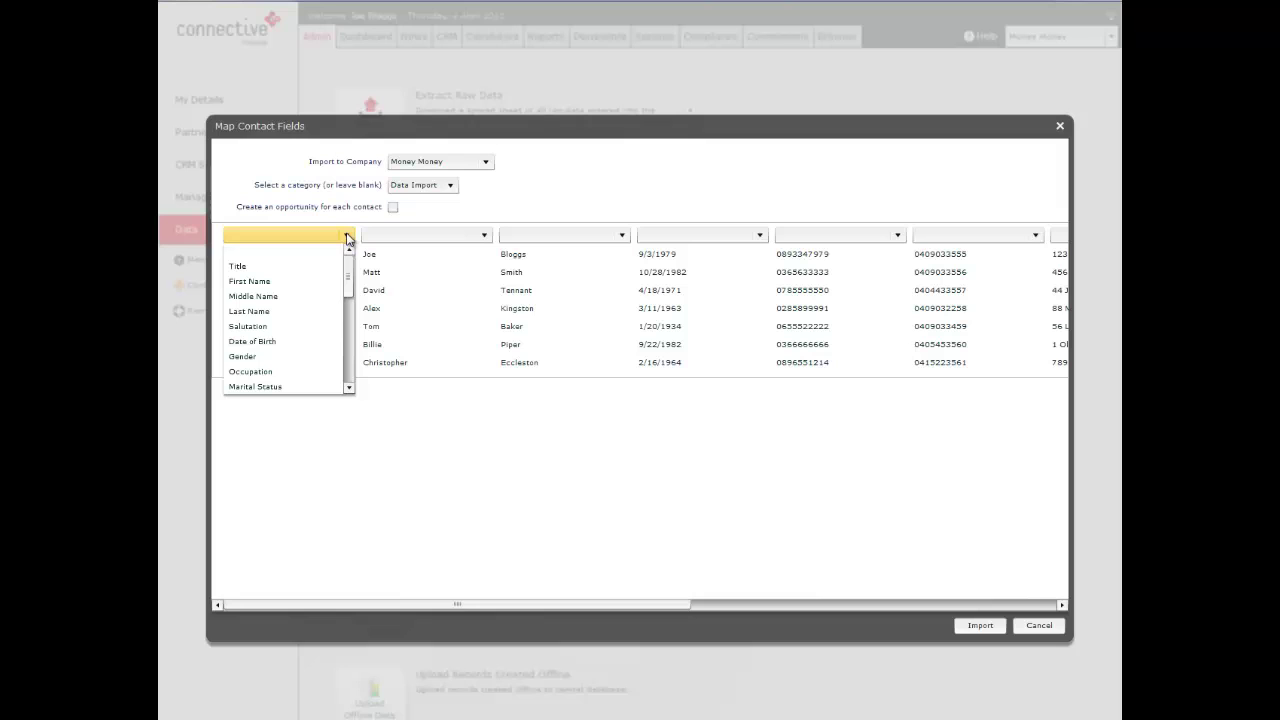
click(280, 272)
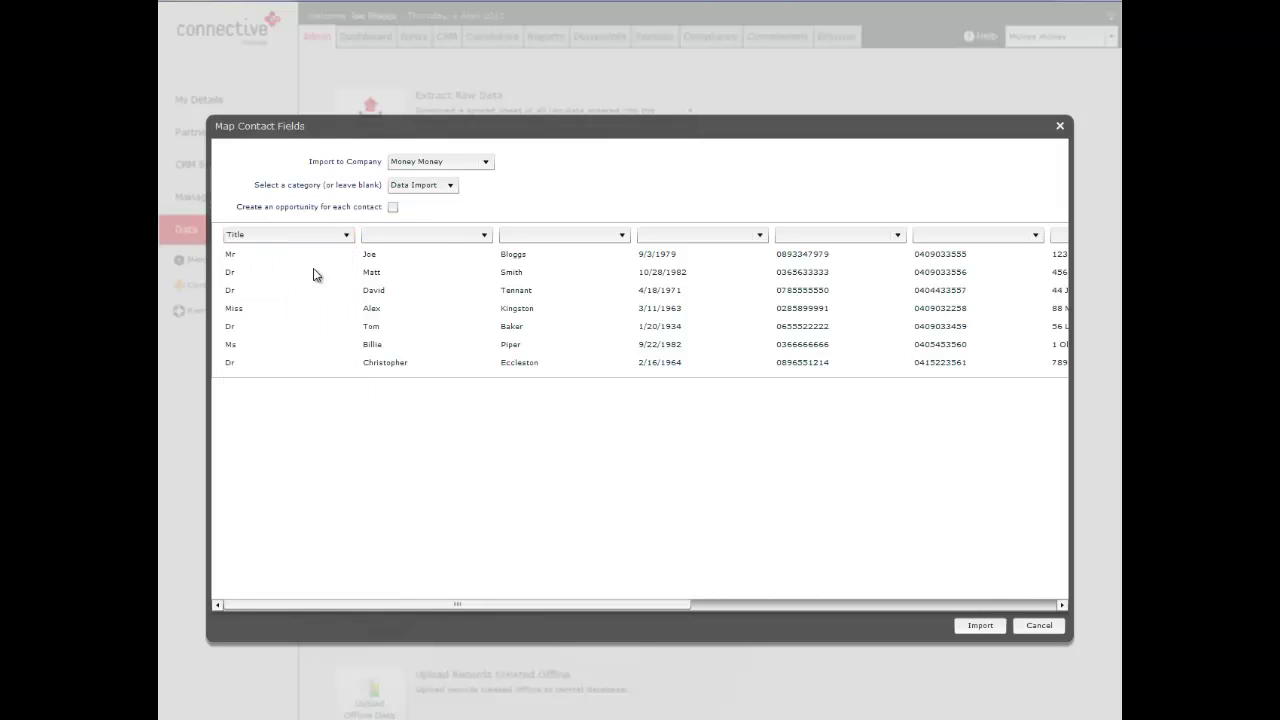
click(484, 236)
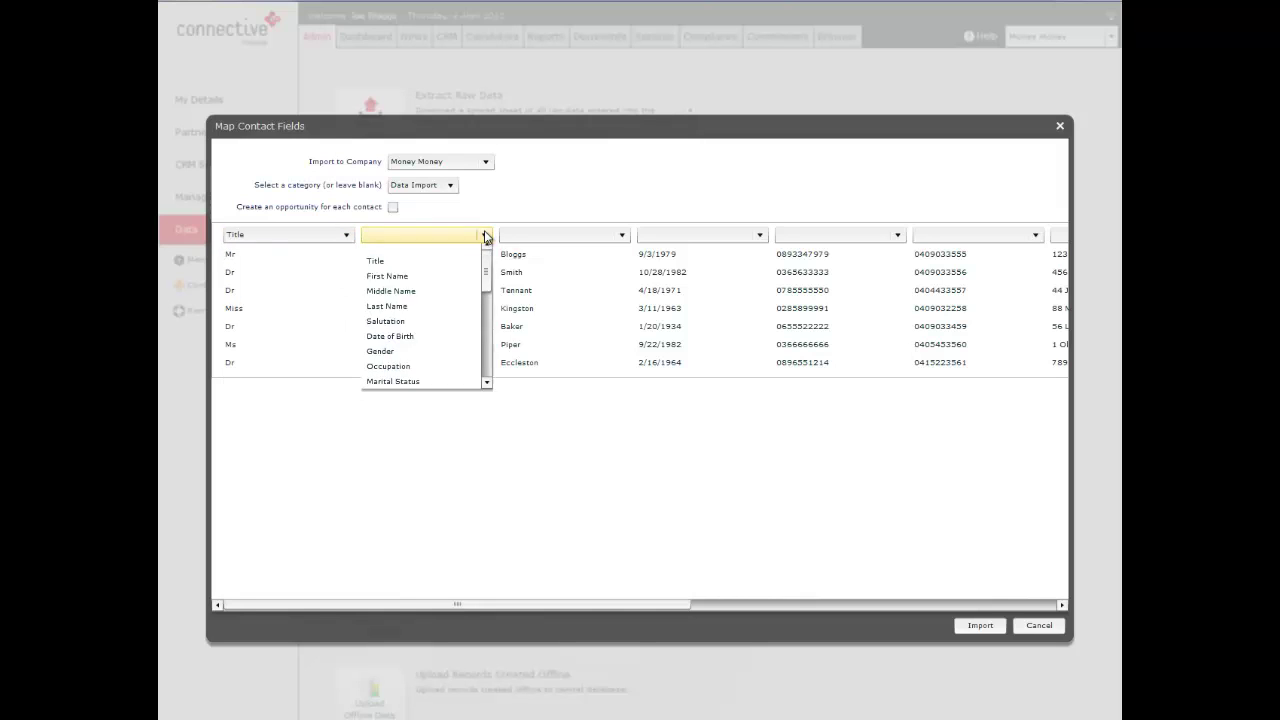
click(443, 281)
click(621, 236)
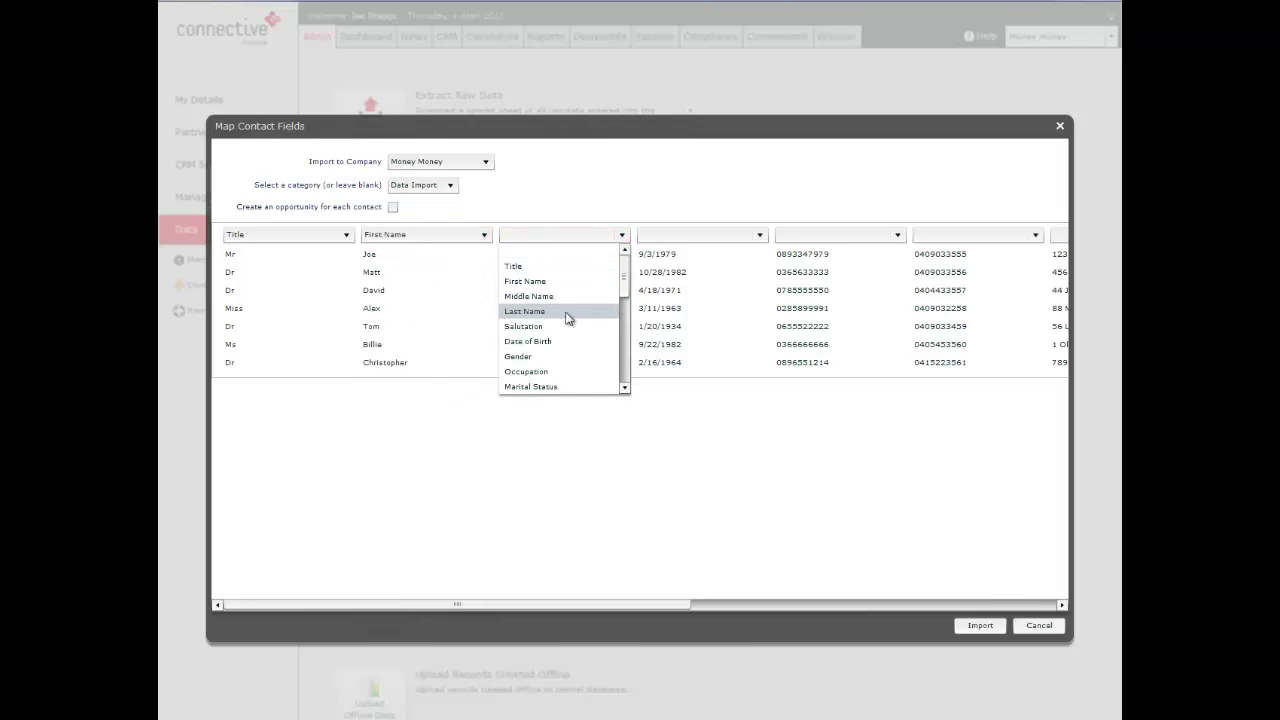
click(570, 312)
Map columns four to six to Date of Birth, Home Phone and Mobile
click(749, 237)
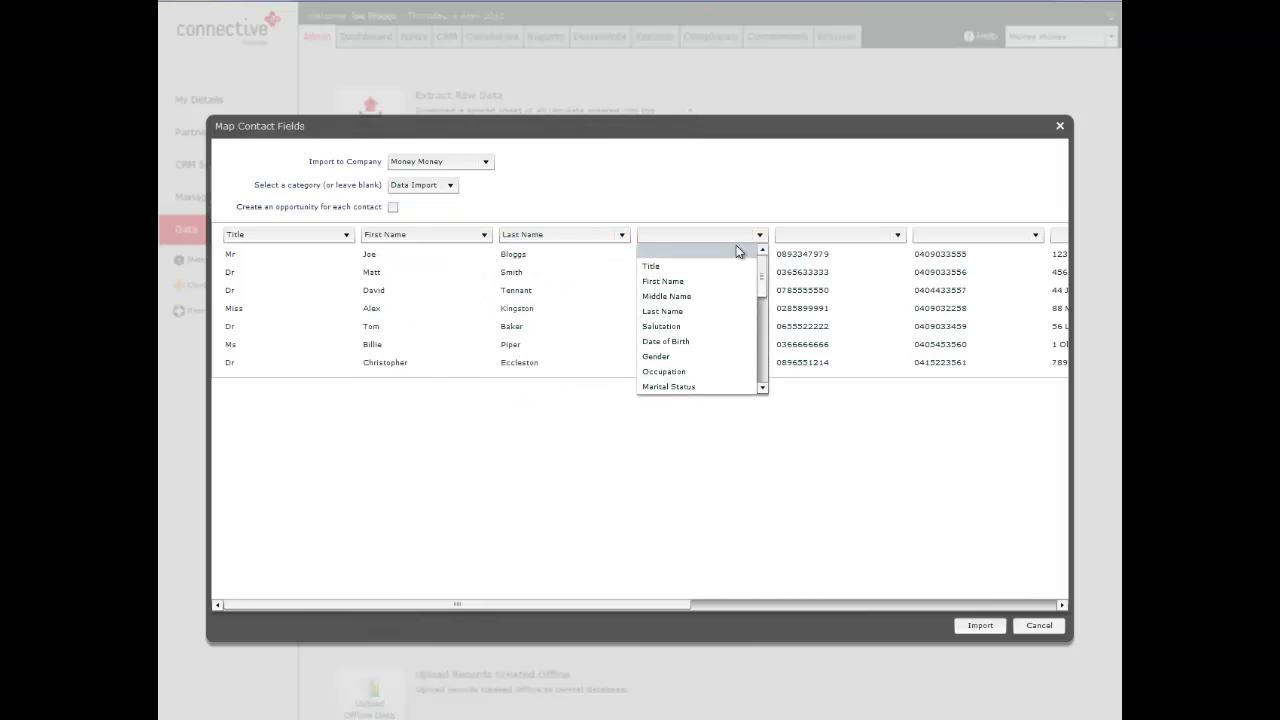
click(698, 341)
click(893, 237)
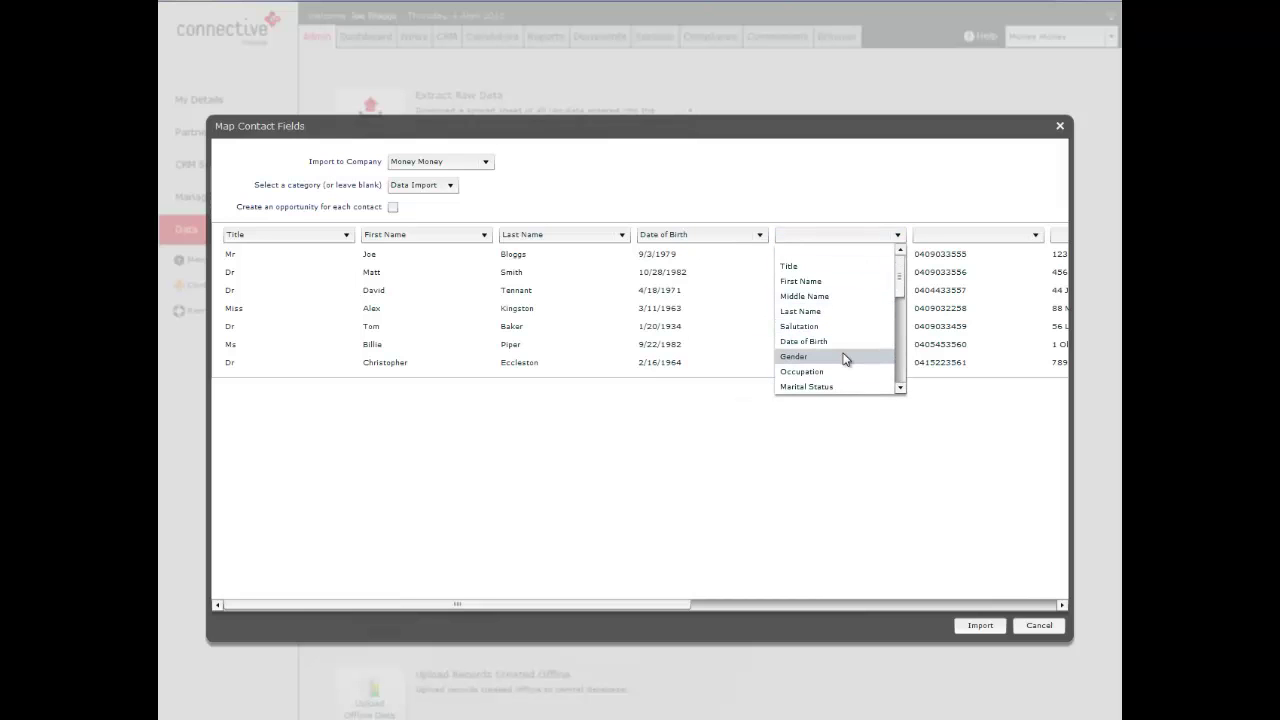
scroll(843, 355, down, 2)
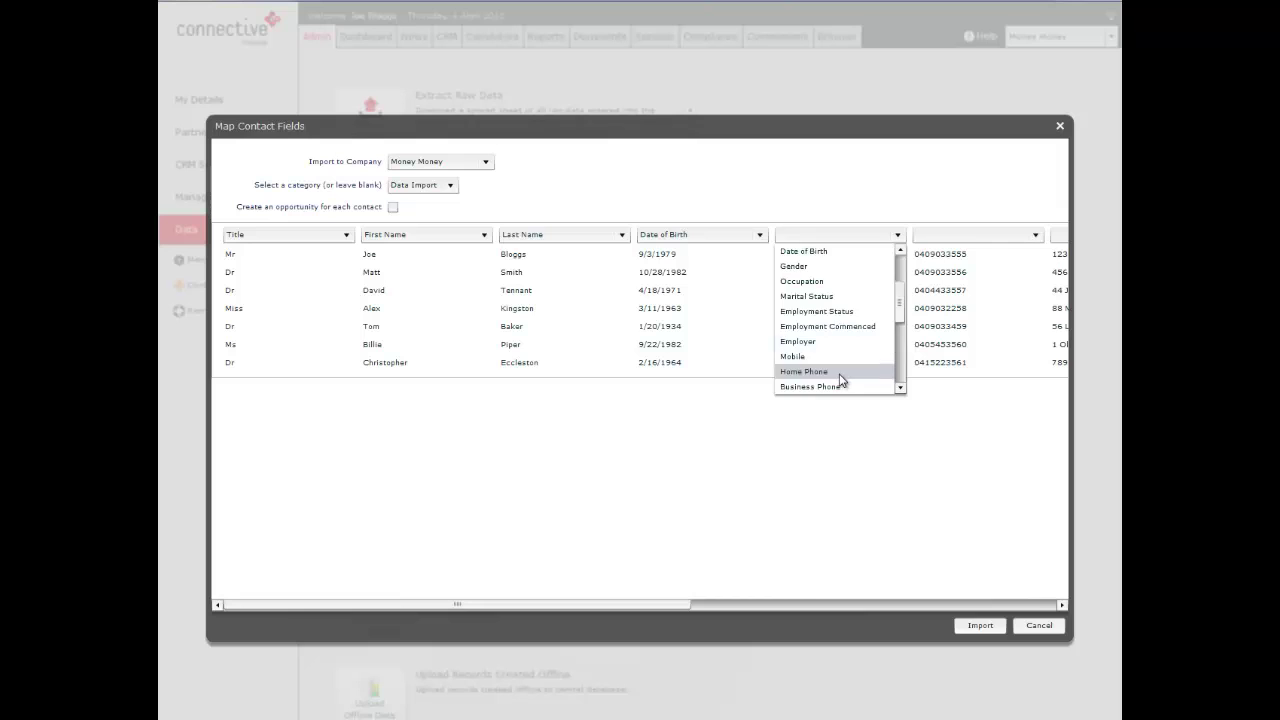
click(845, 376)
click(960, 238)
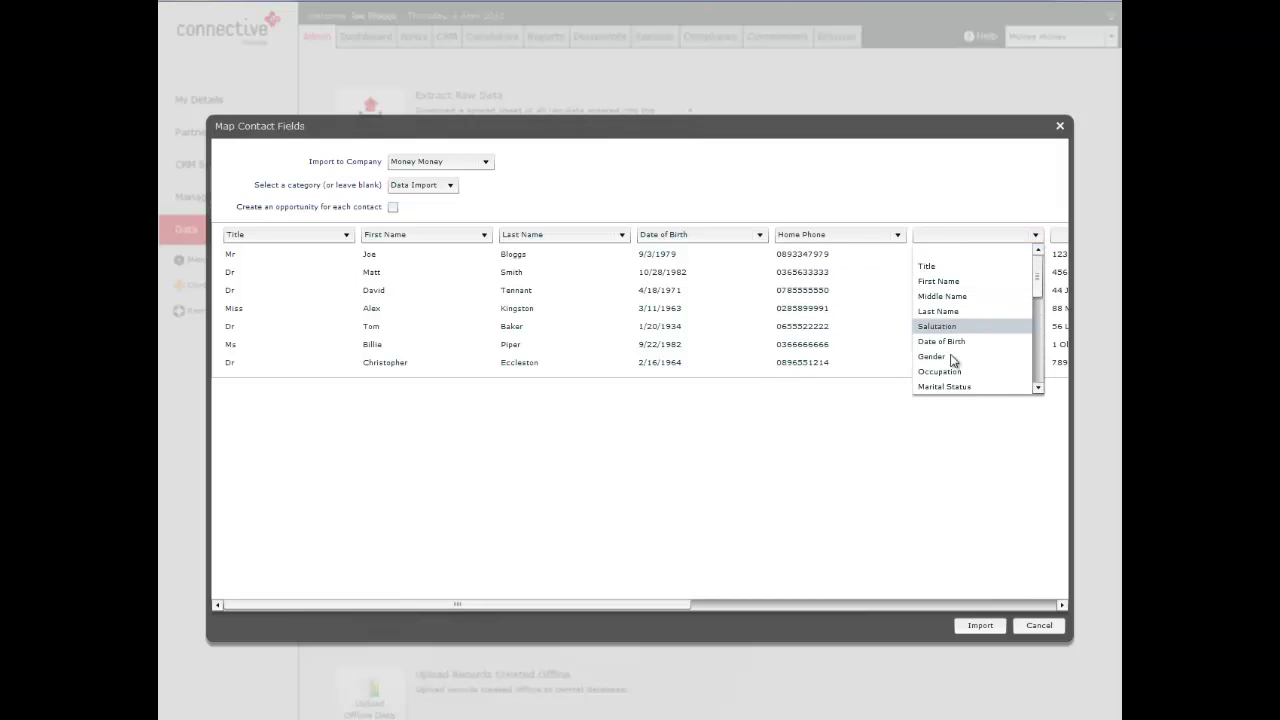
scroll(958, 372, down, 3)
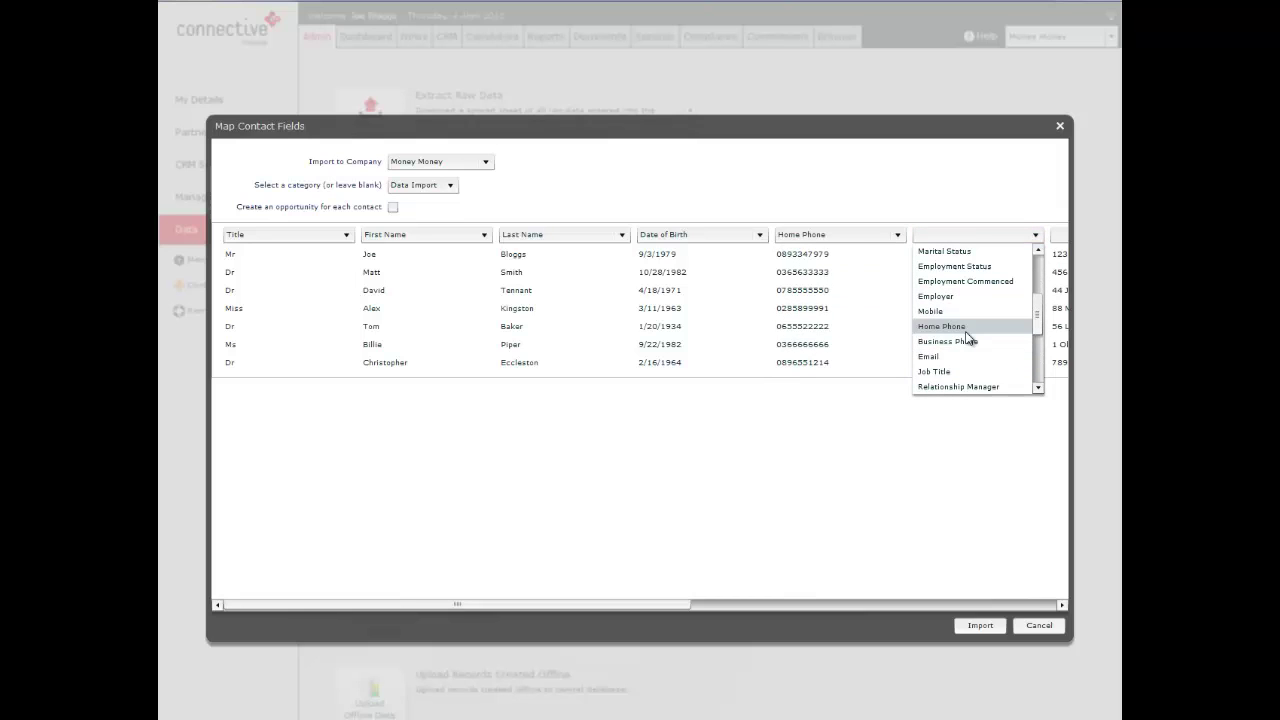
click(965, 312)
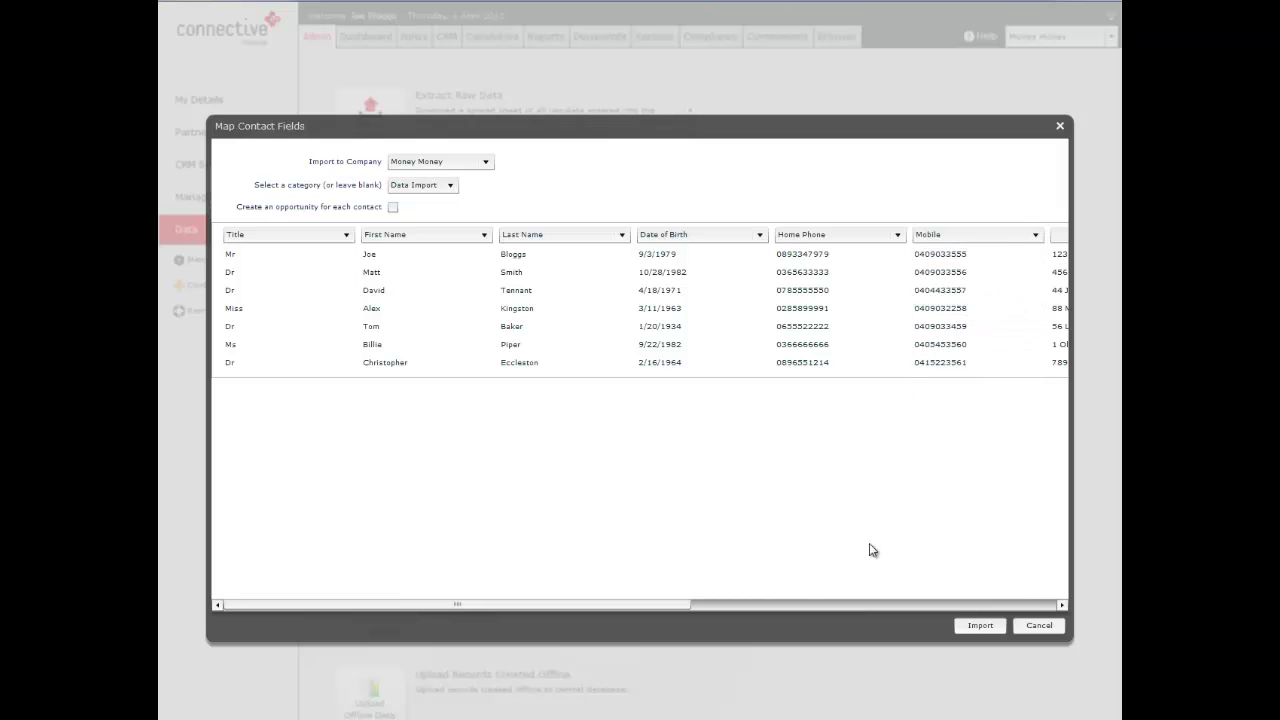
drag(664, 604, 1040, 591)
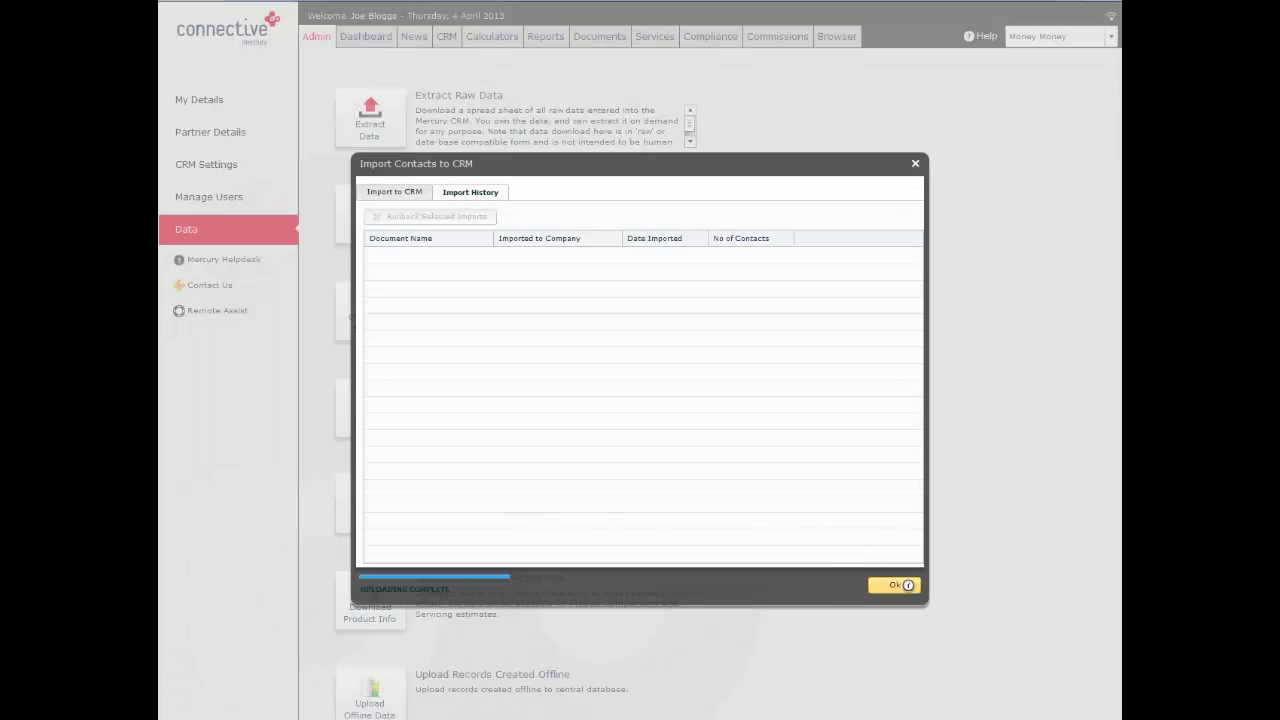
Dismiss the finished Import Contacts to CRM dialog to reach the CRM People view
click(895, 585)
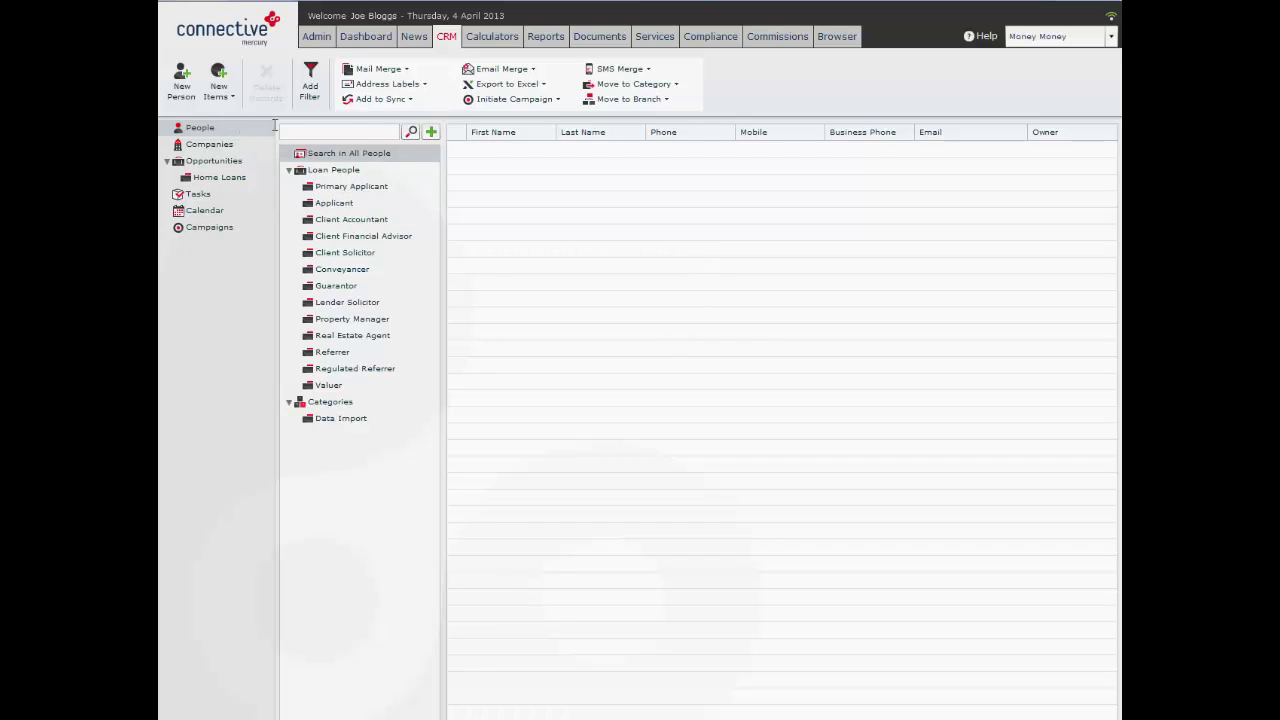
Add a People filter set to Category In Data Import
click(432, 133)
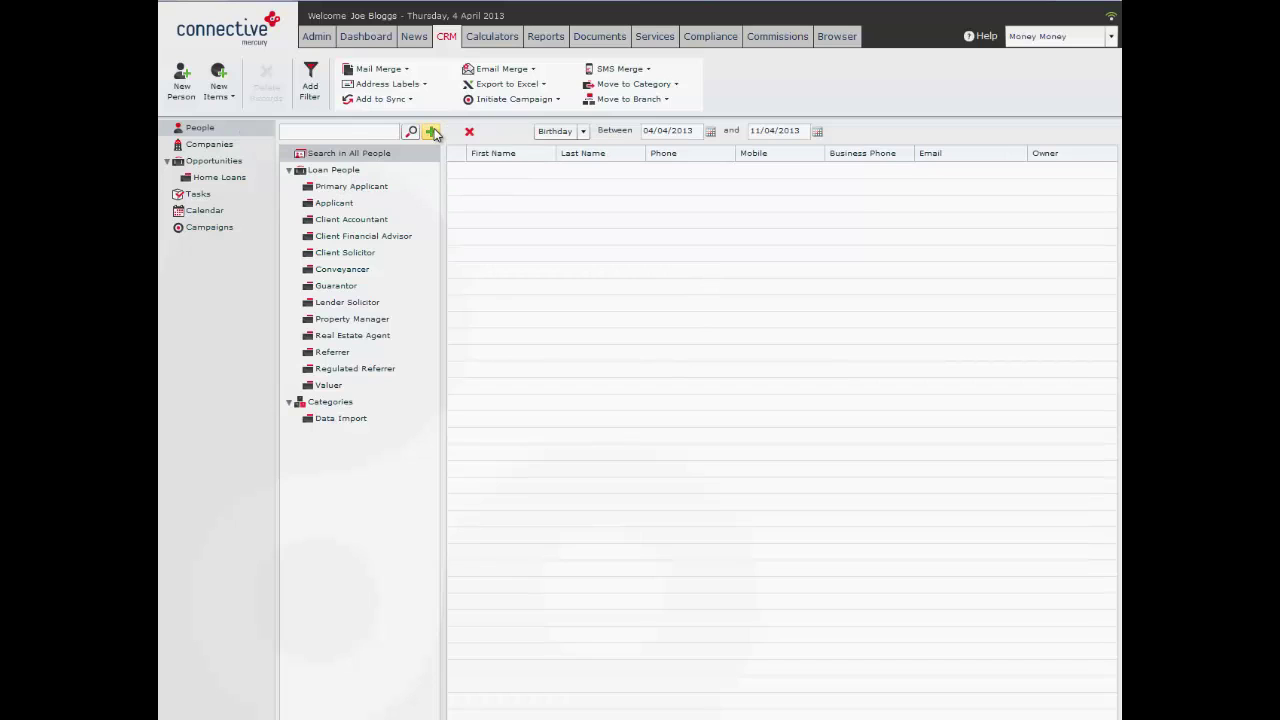
click(584, 132)
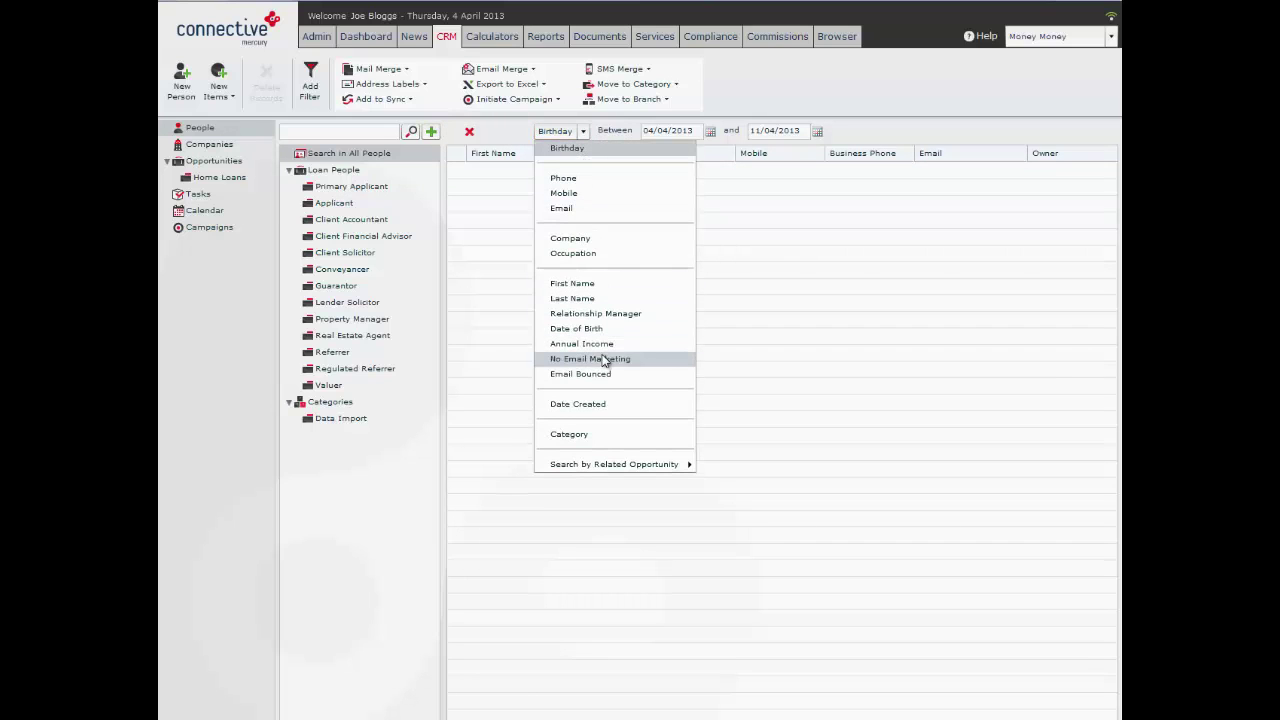
click(589, 436)
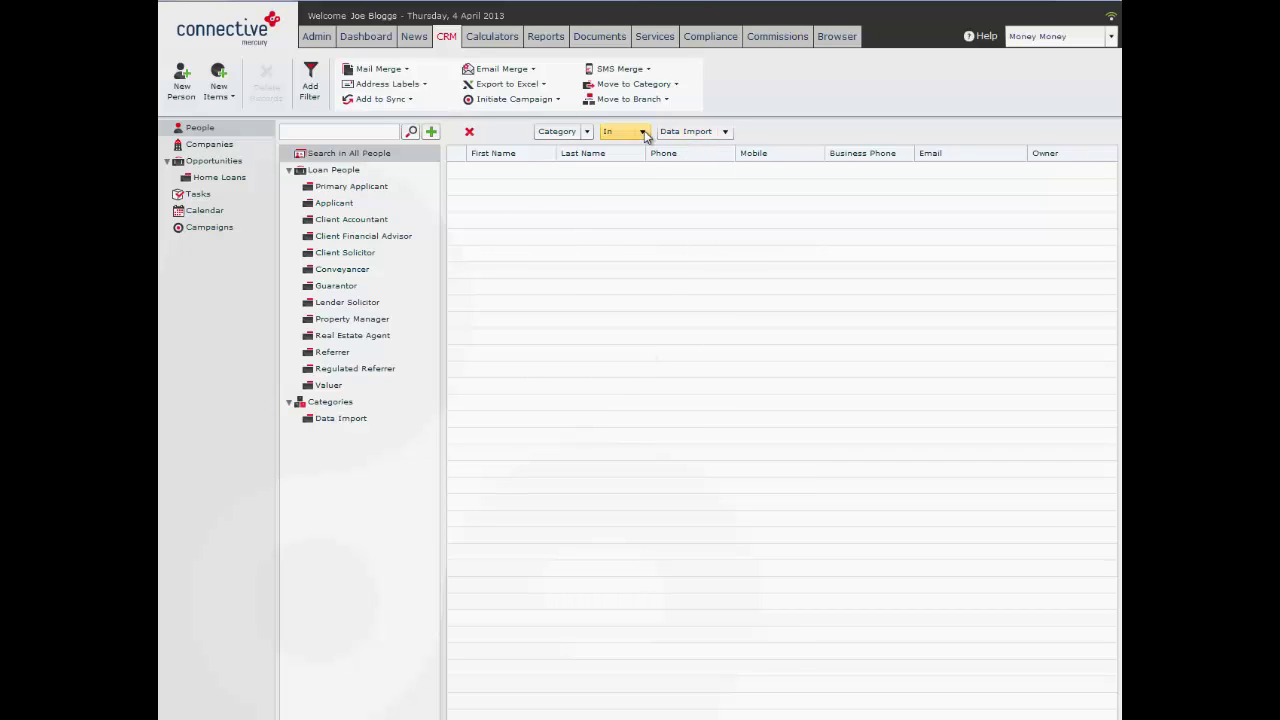